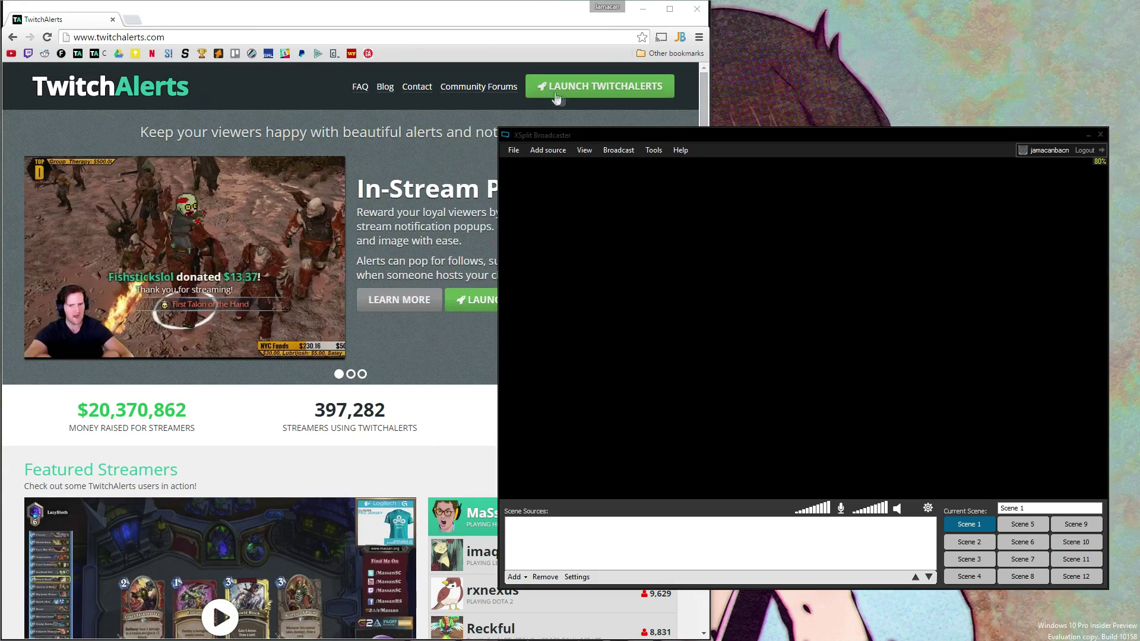
Bring Chrome forward and launch the TwitchAlerts streamer dashboard from the home page
click(499, 111)
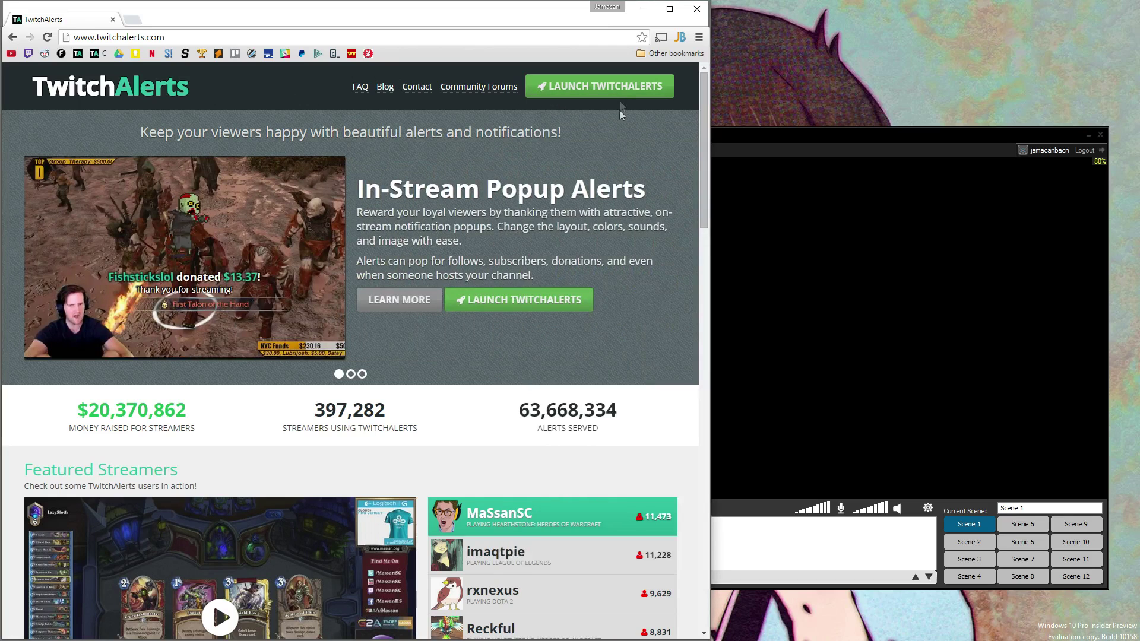
click(619, 90)
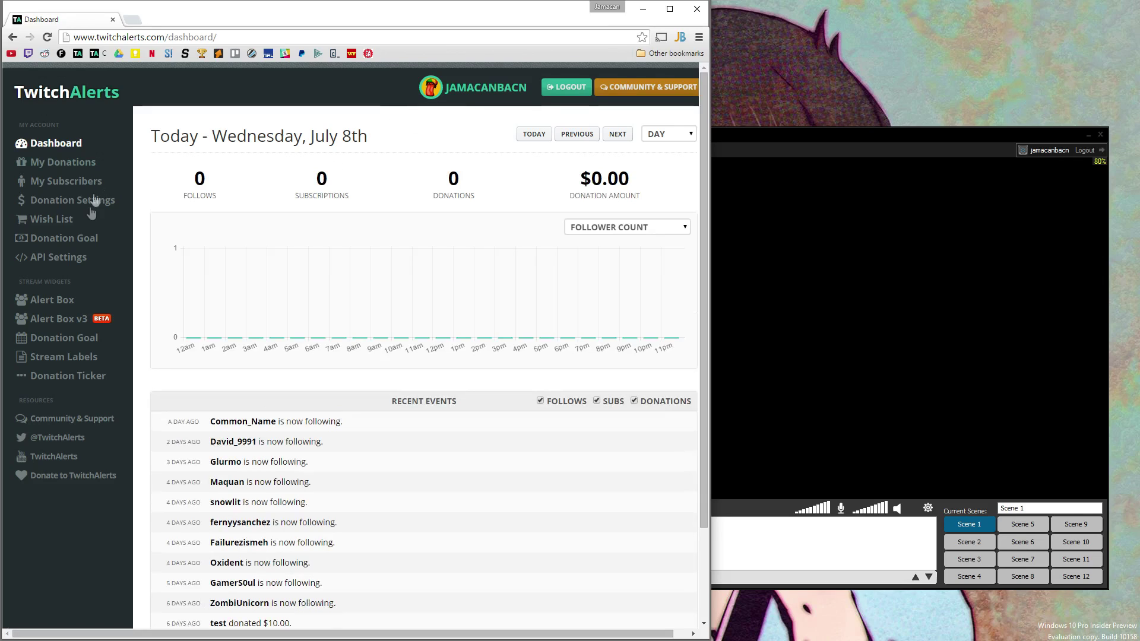
Copy the widget URL from the Alert Box v3 page in TwitchAlerts
click(54, 319)
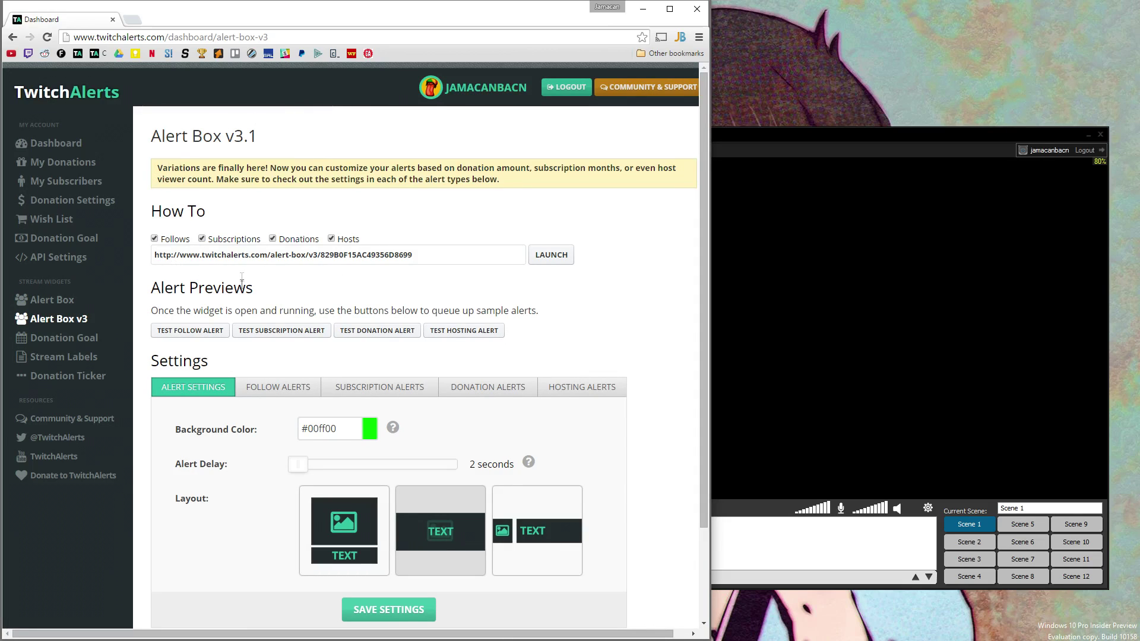
scroll(241, 282, down, 1)
scroll(251, 311, up, 1)
drag(419, 254, 150, 258)
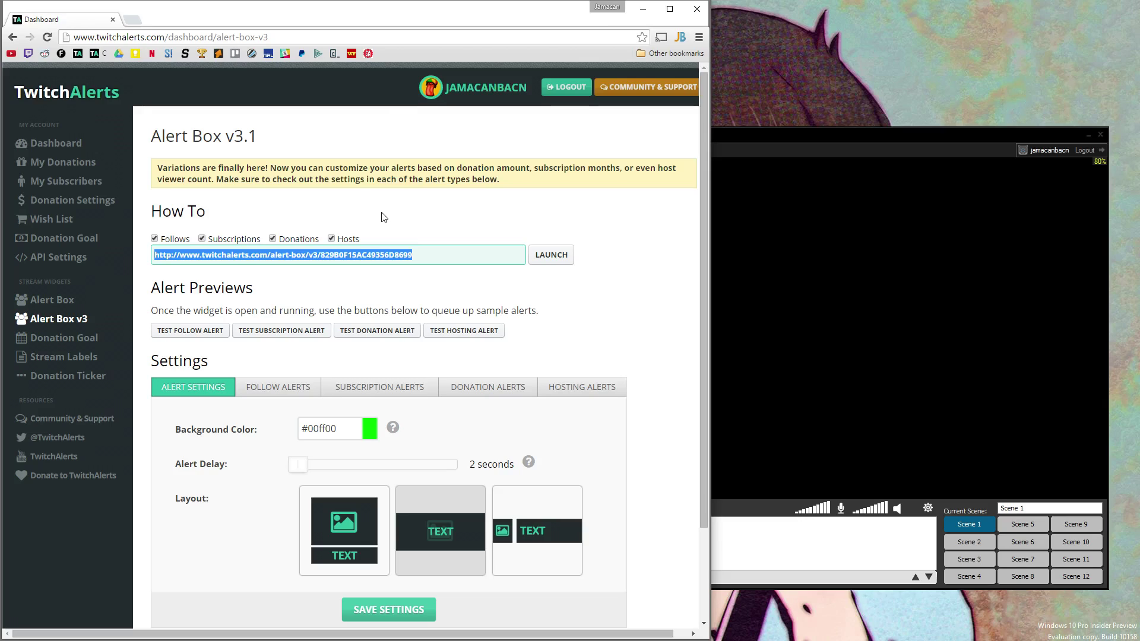
right_click(359, 260)
click(394, 266)
Add the copied Alert Box v3 URL to Scene 1 as a Webpage URL source
drag(822, 146, 690, 88)
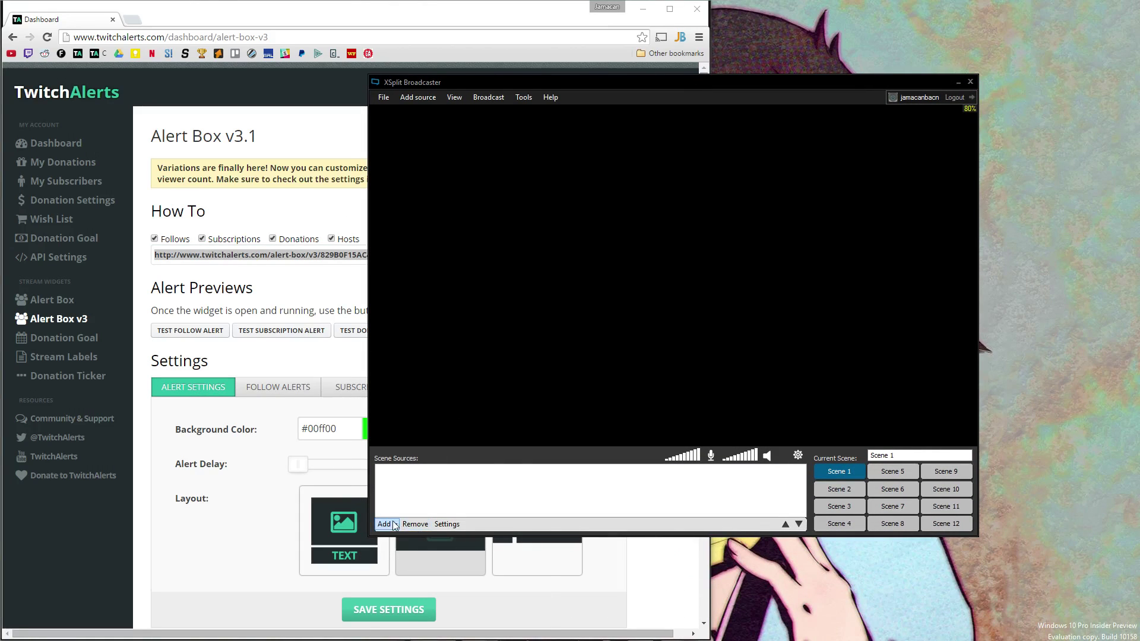
click(384, 524)
mouse_move(454, 602)
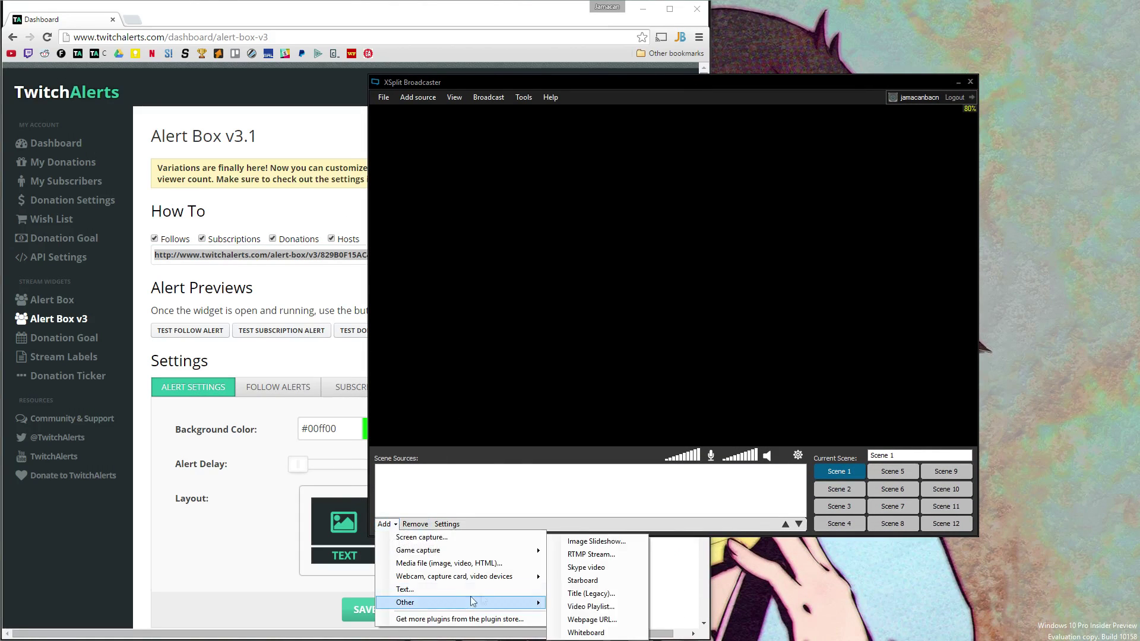
click(607, 620)
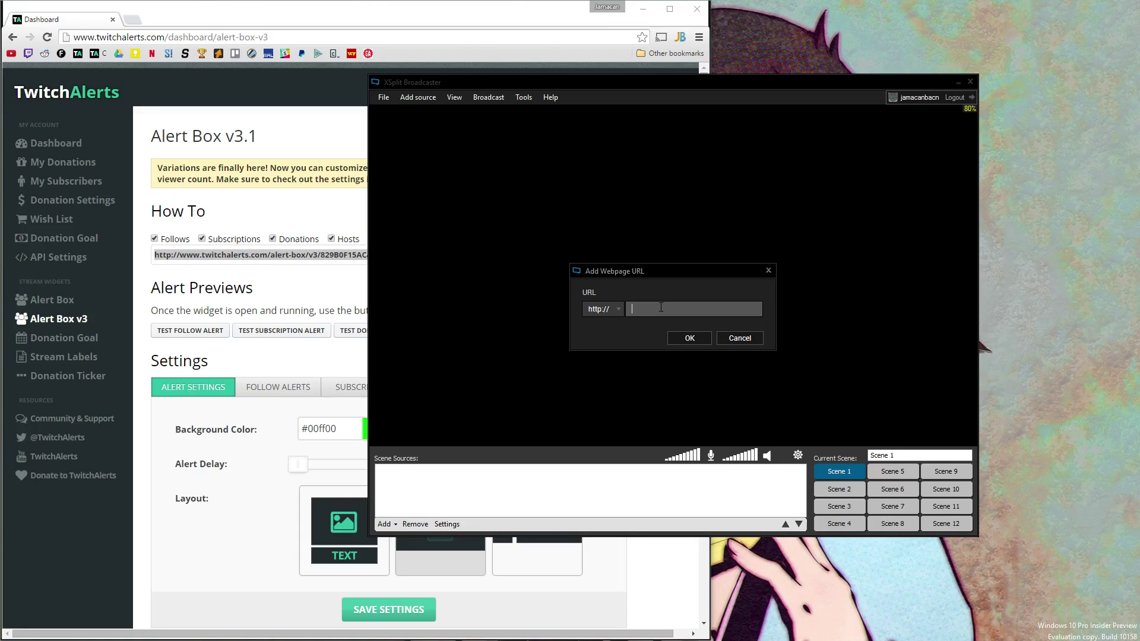
key(ctrl+v)
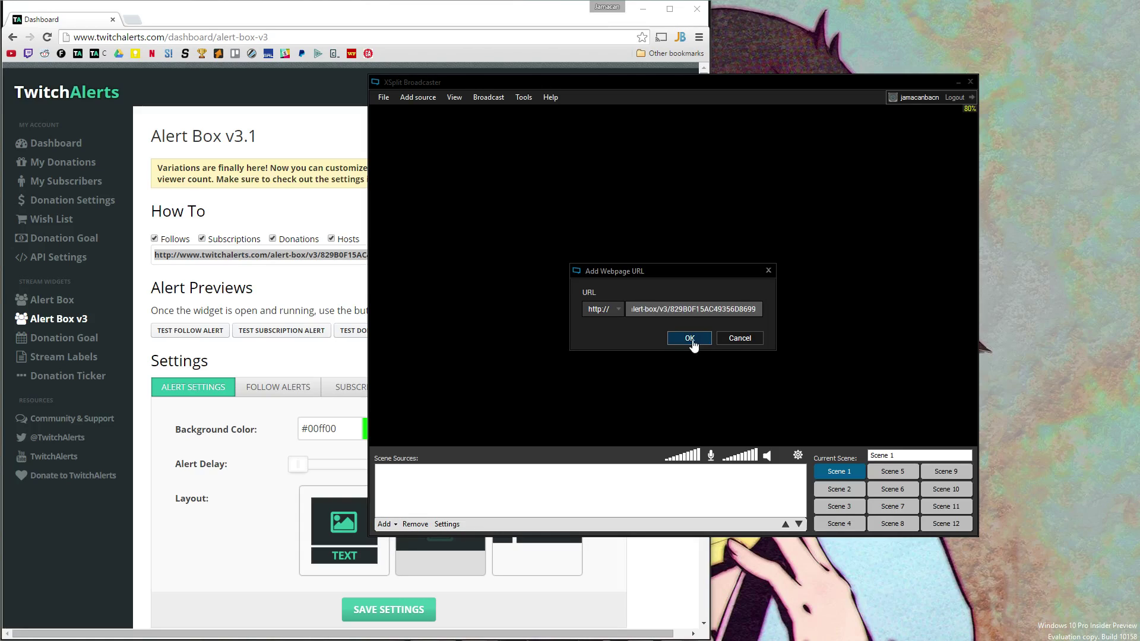
click(691, 339)
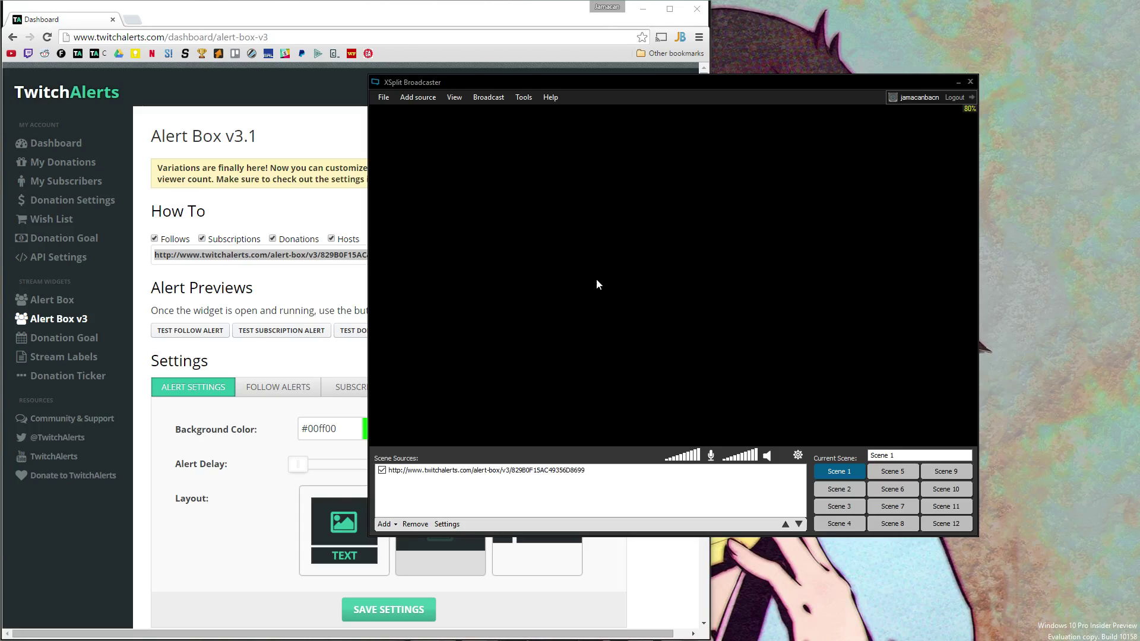
Stretch the alert source across the preview, then fire test follow and donation alerts
mouse_move(744, 187)
mouse_down()
mouse_move(477, 203)
mouse_move(474, 192)
mouse_up()
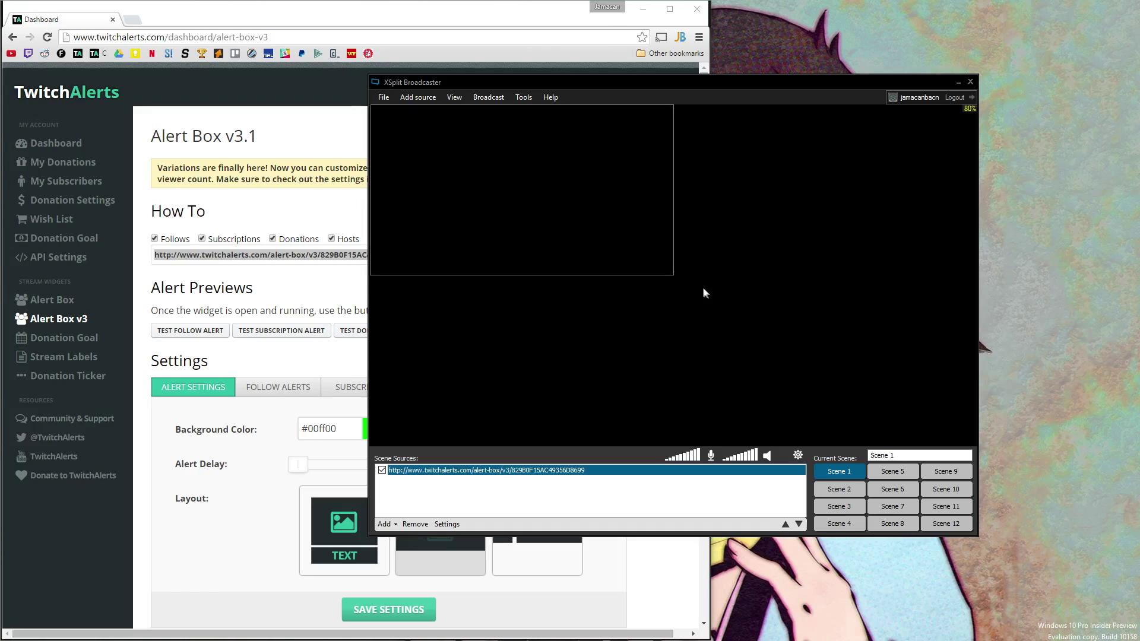
drag(676, 278, 978, 447)
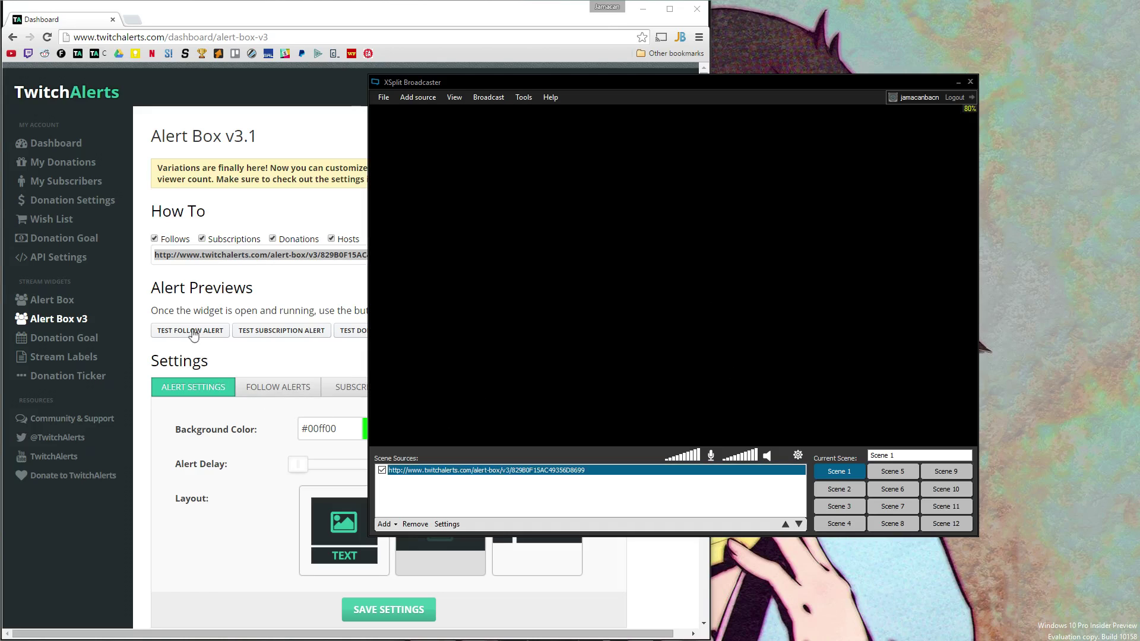
click(175, 336)
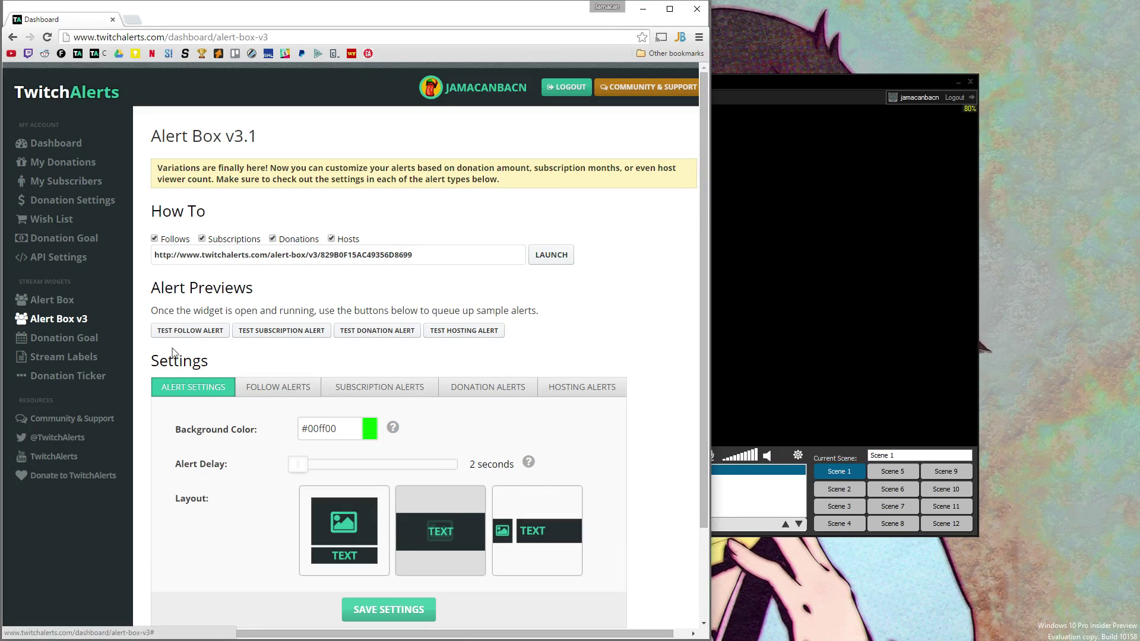
click(190, 330)
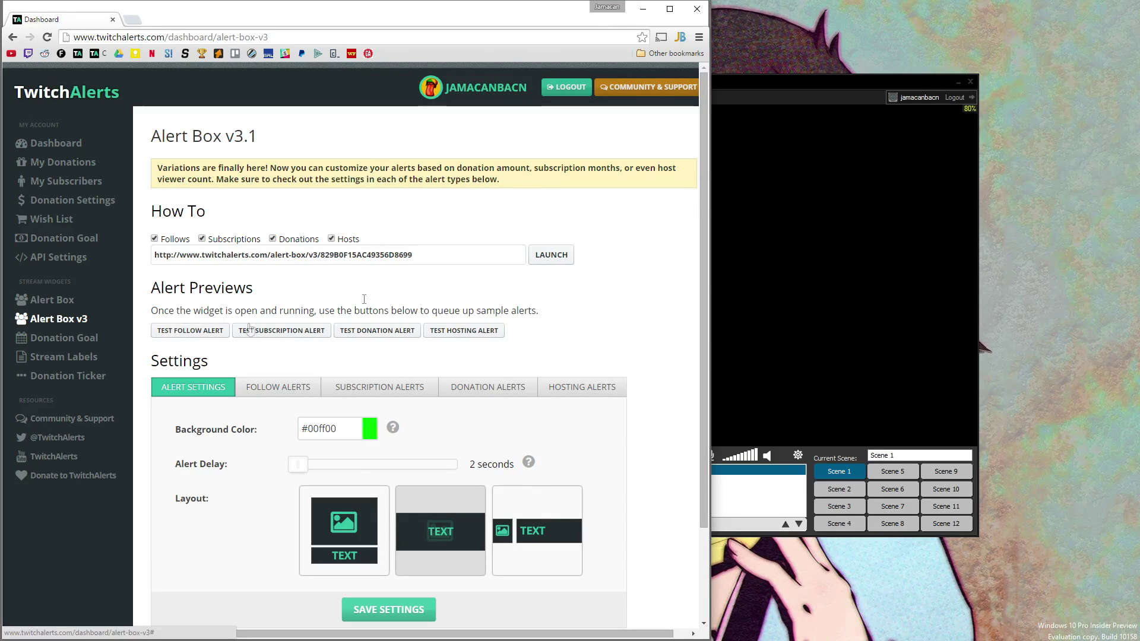
click(801, 267)
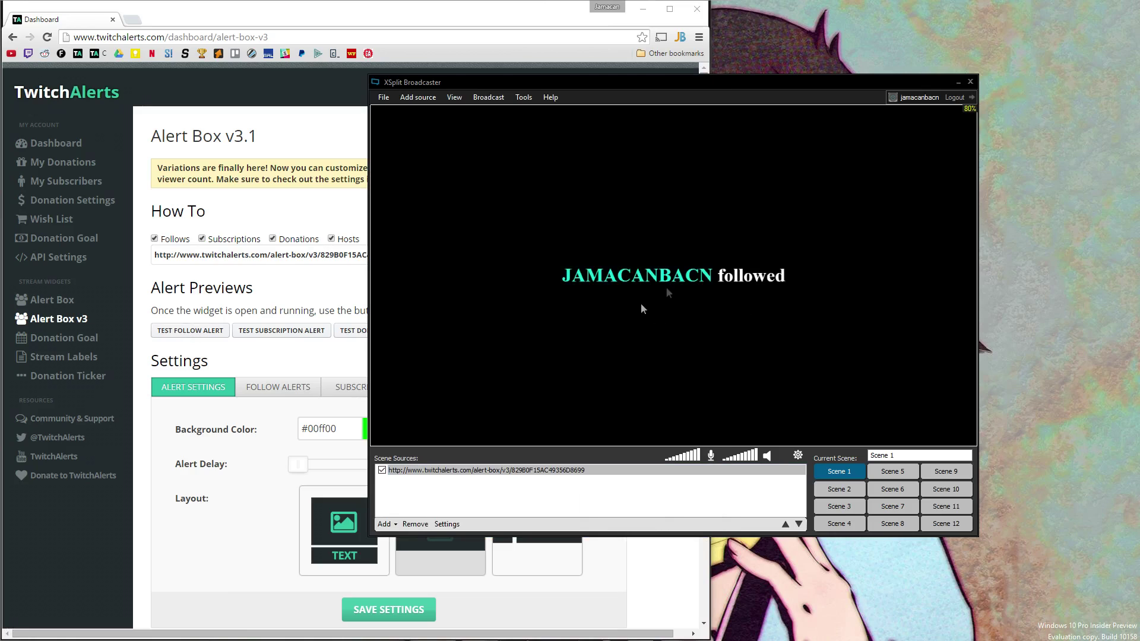
click(357, 338)
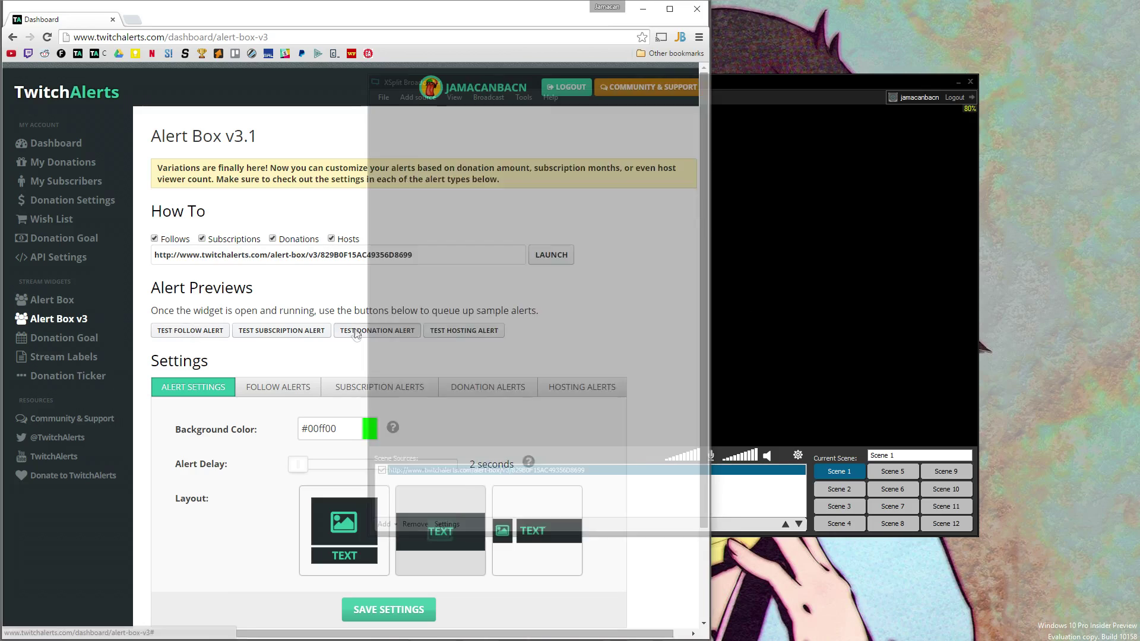
click(780, 106)
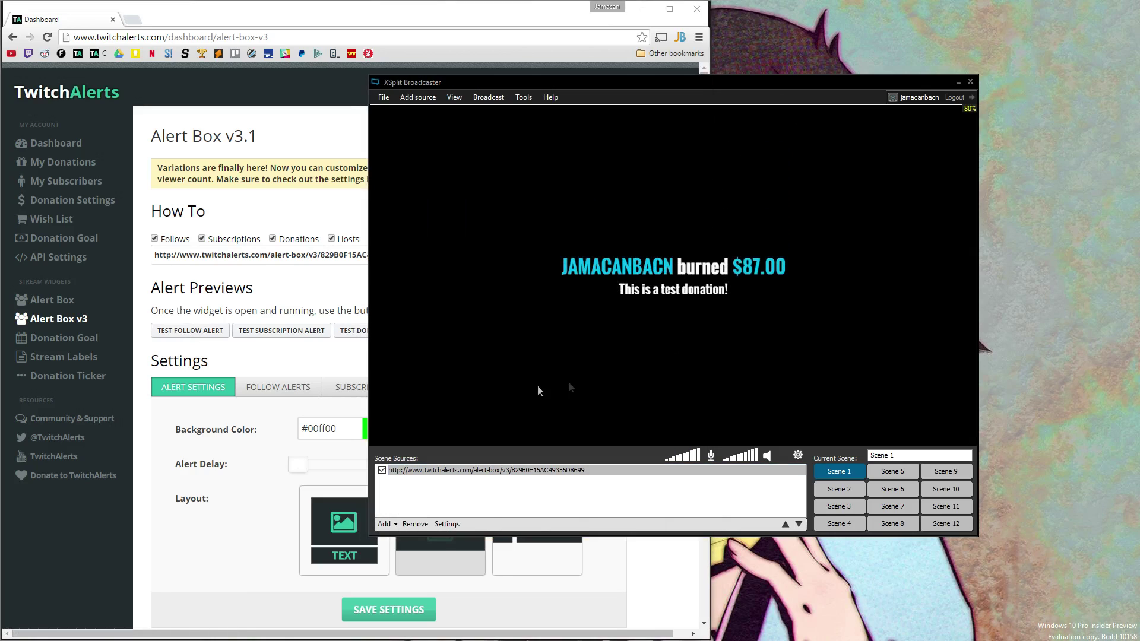
click(408, 326)
click(308, 357)
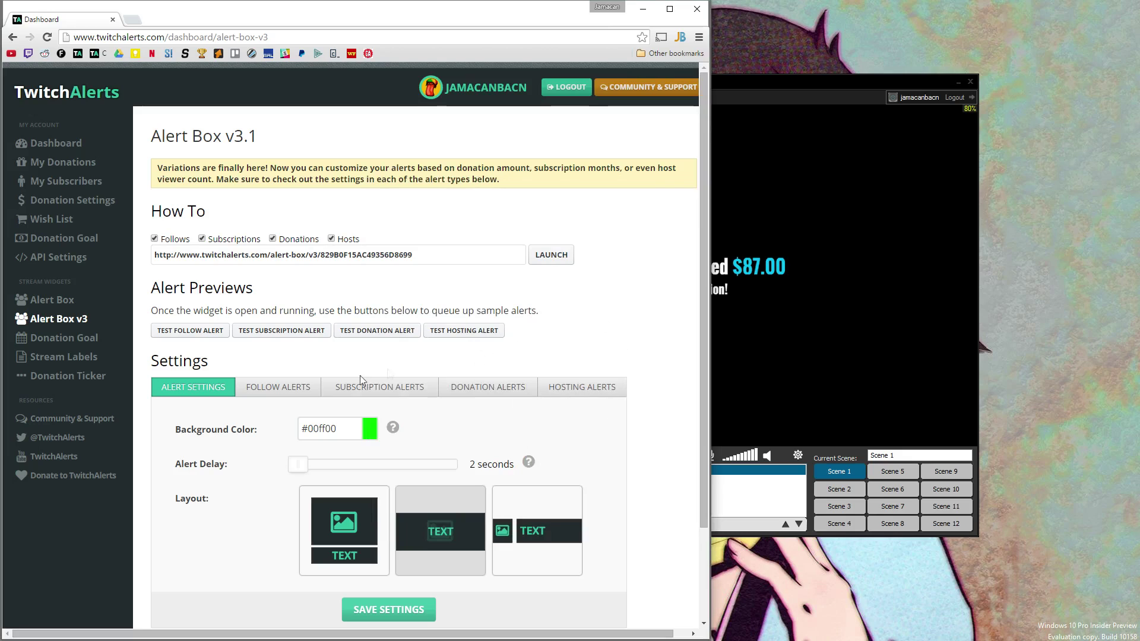
Open the Follow Alerts settings tab on the Alert Box v3 page
click(277, 386)
scroll(356, 401, down, 5)
scroll(211, 461, down, 3)
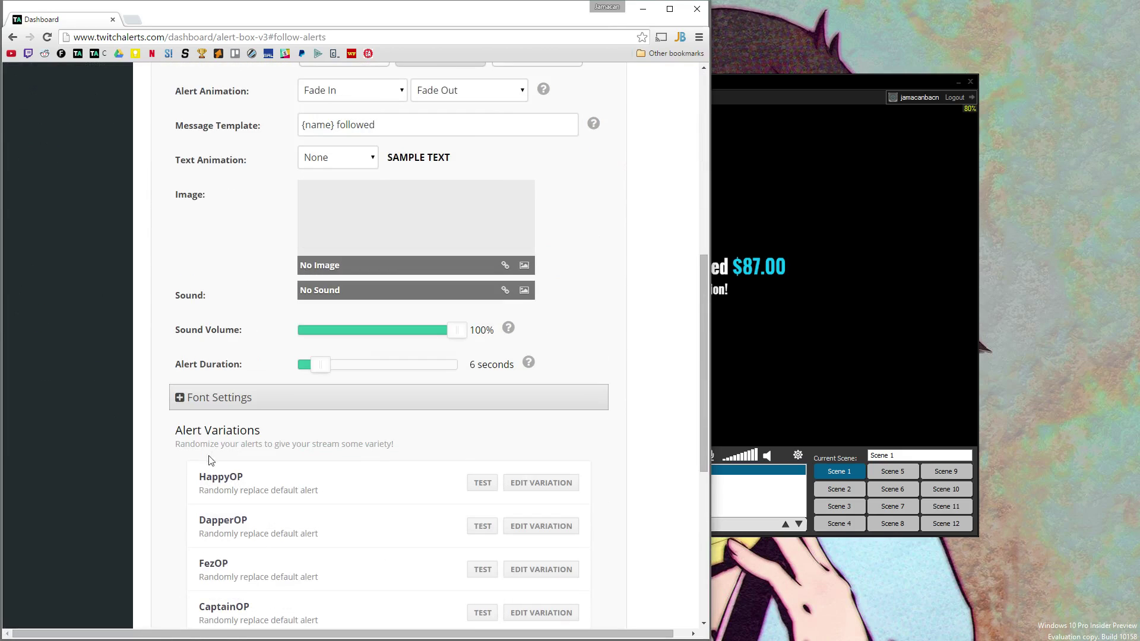
scroll(255, 356, up, 8)
scroll(255, 357, down, 10)
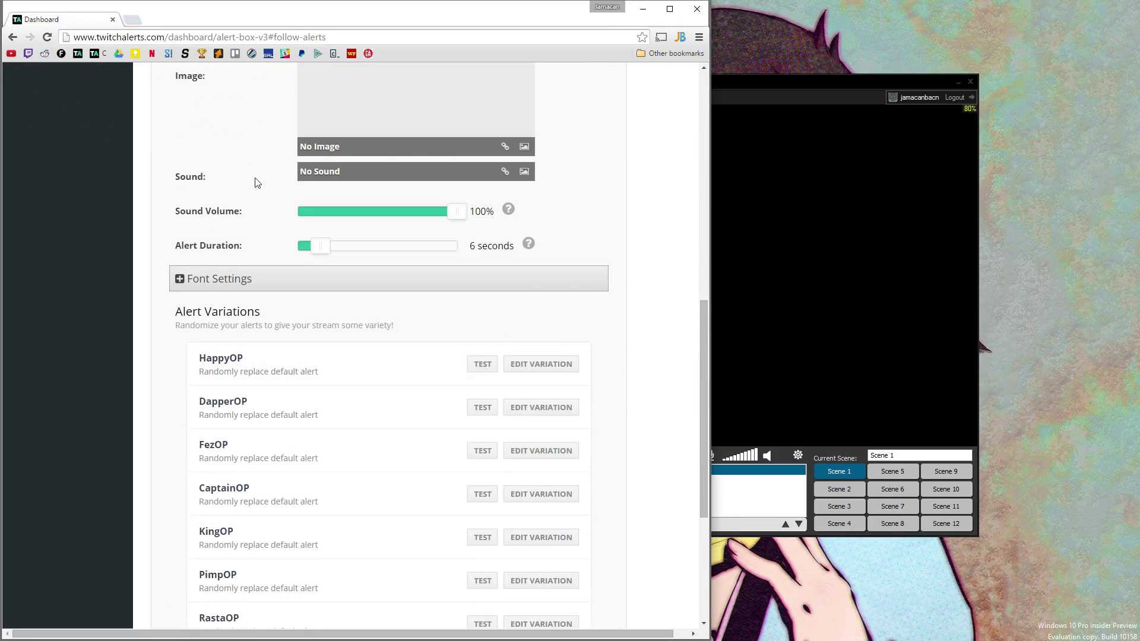
scroll(255, 267, down, 5)
scroll(178, 338, up, 8)
scroll(249, 356, up, 4)
scroll(268, 369, down, 2)
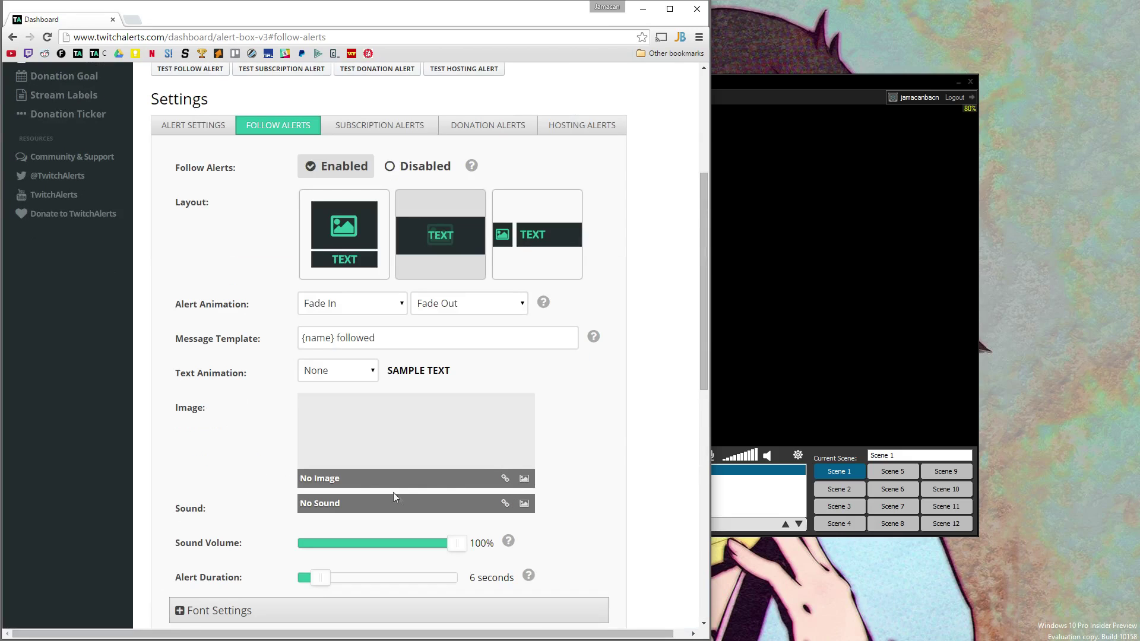
scroll(232, 606, down, 5)
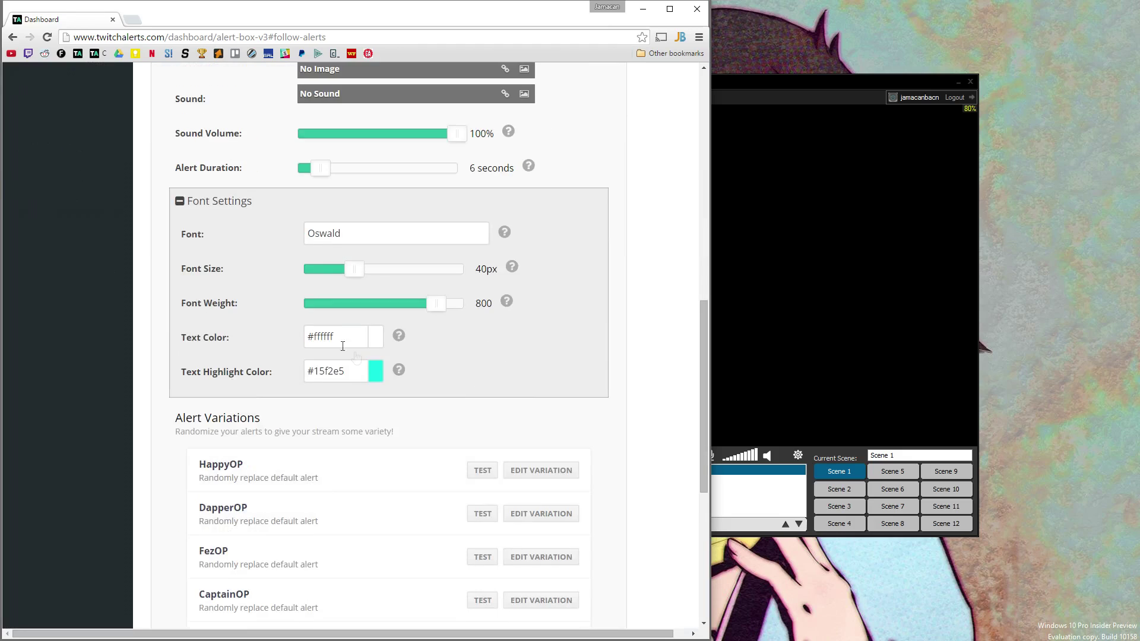
scroll(338, 490, up, 4)
scroll(414, 284, up, 3)
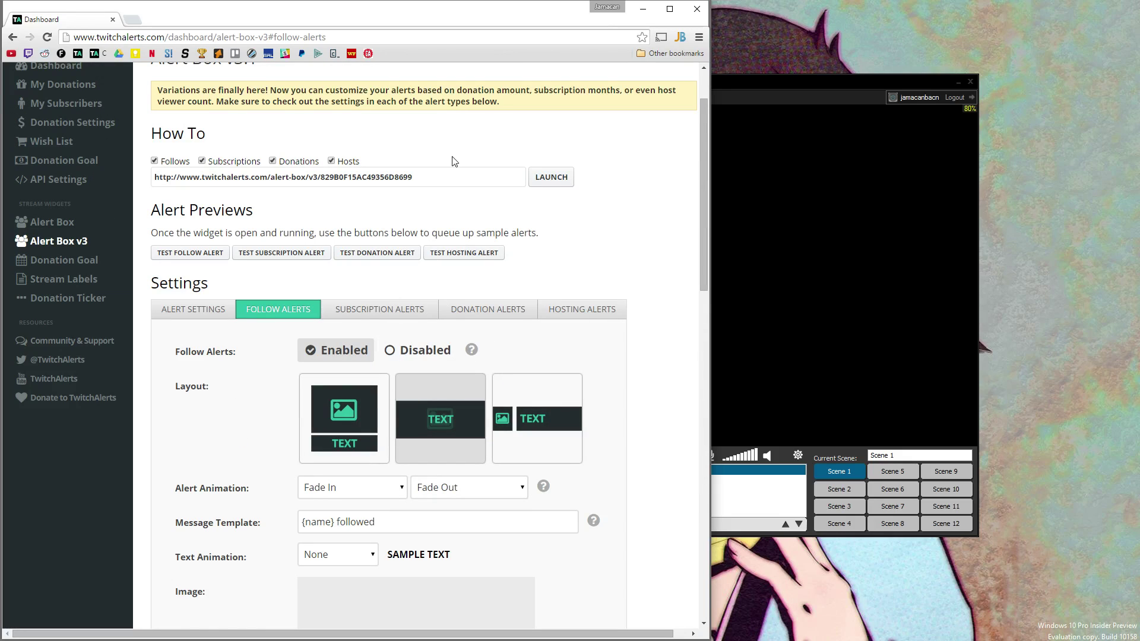
scroll(427, 196, up, 3)
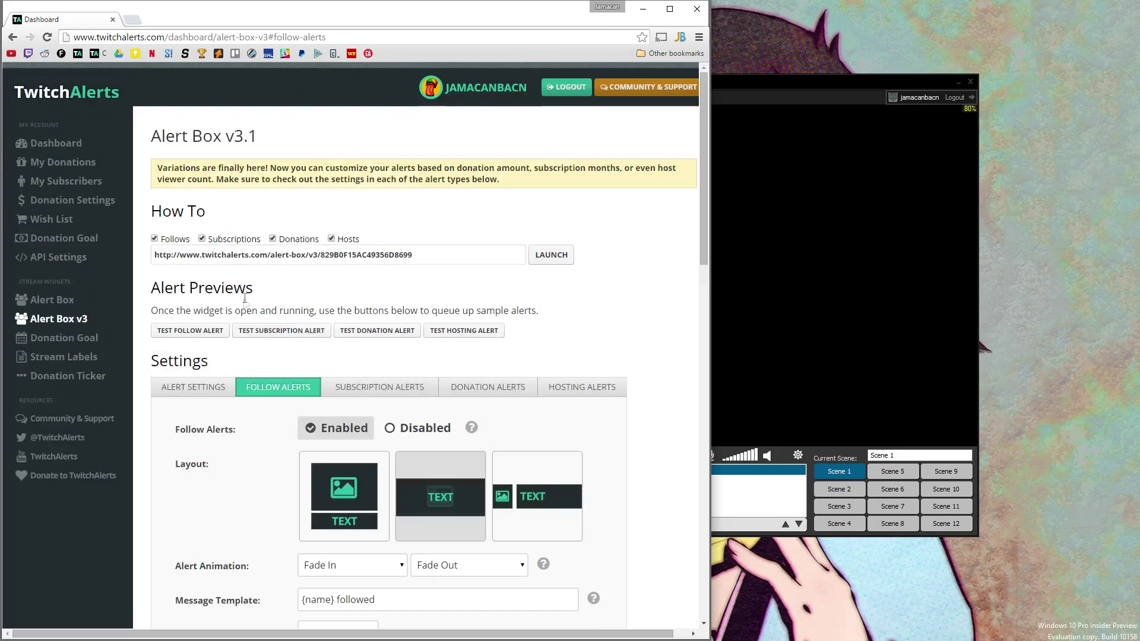
Open Community & Support in a new forum tab, then bring XSplit back on top
click(98, 419)
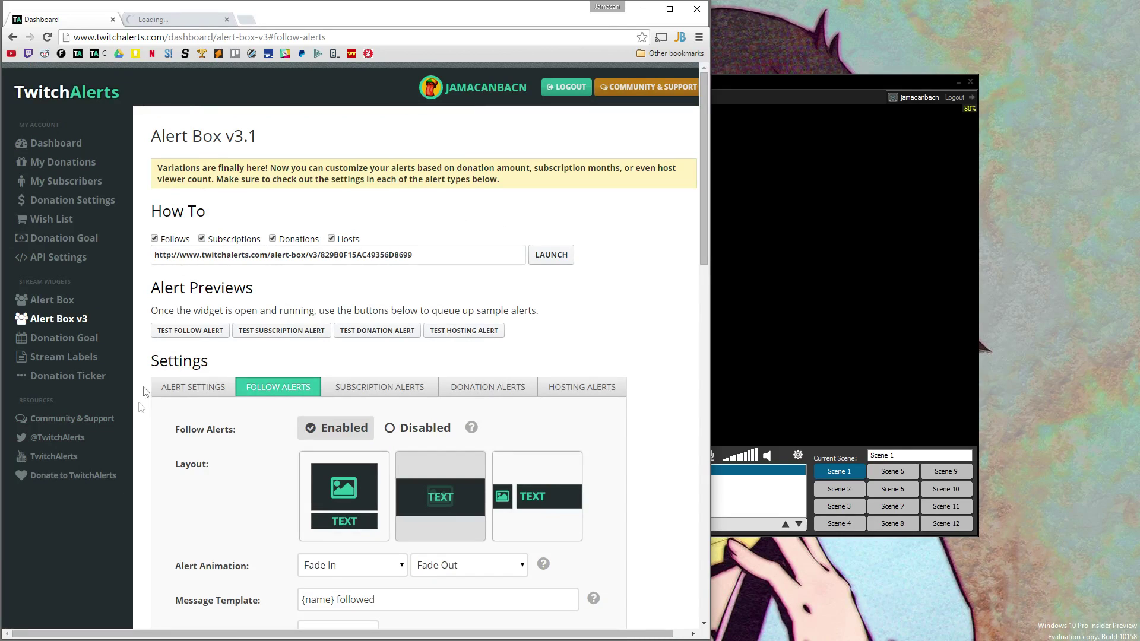
click(181, 20)
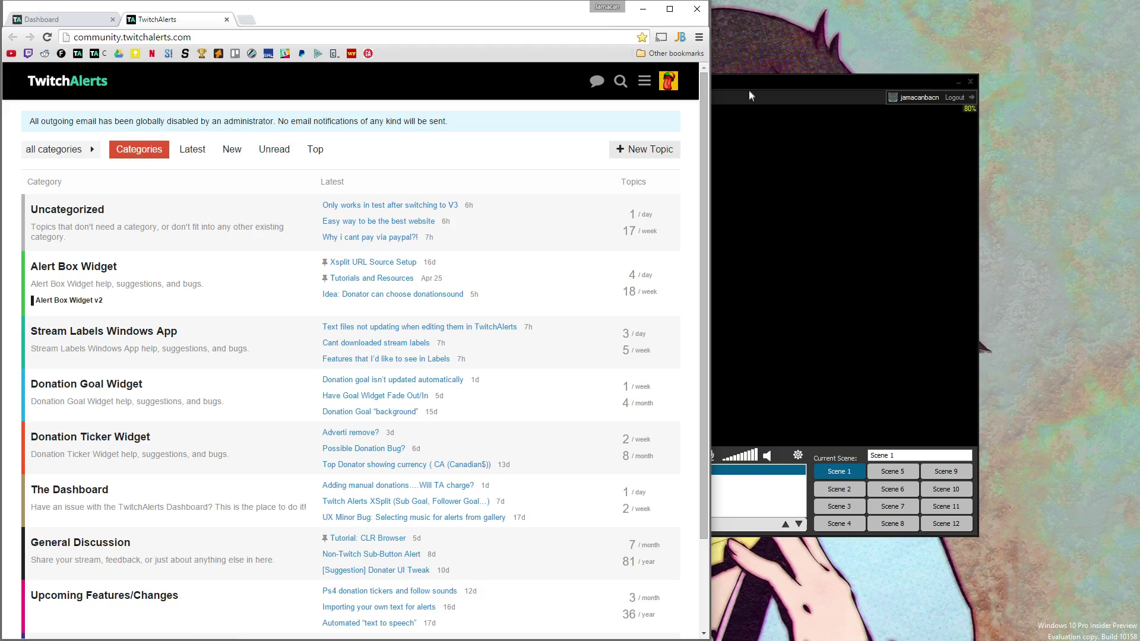
drag(749, 90, 794, 126)
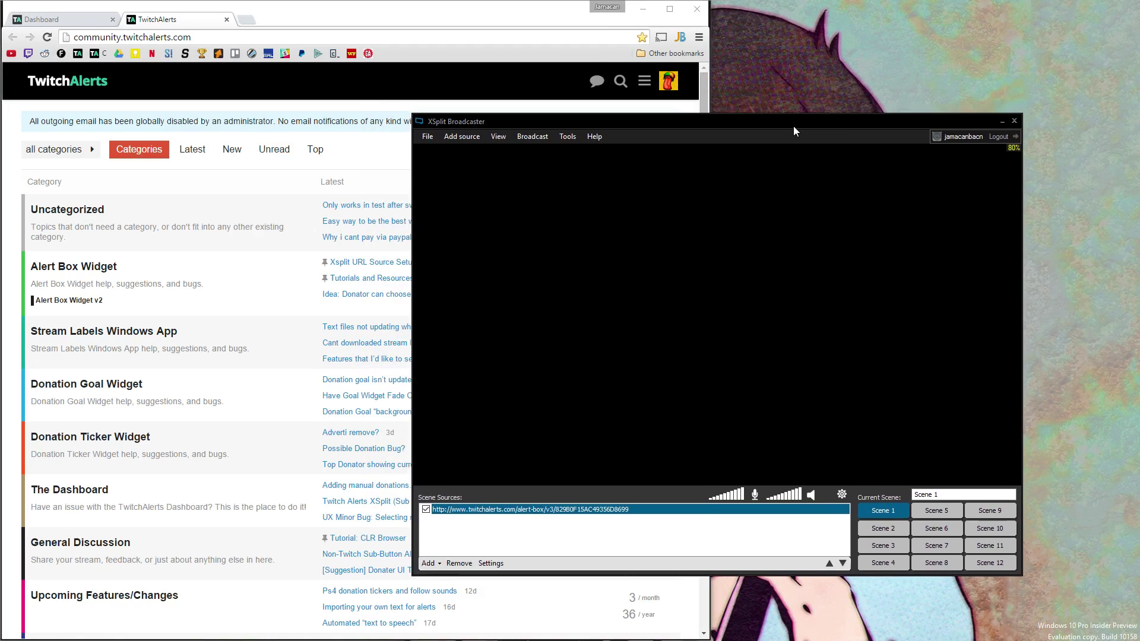